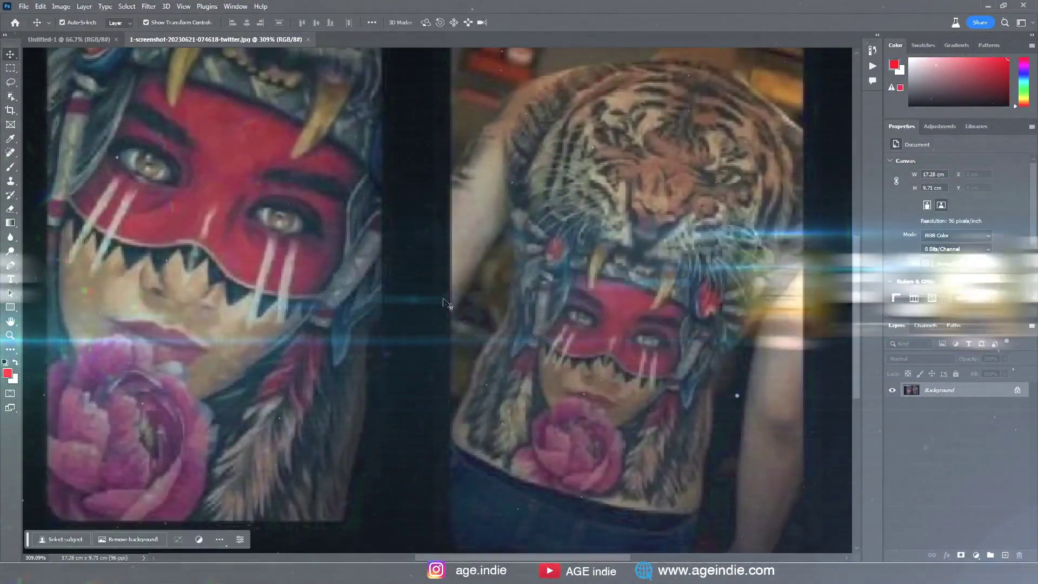
Duplicate the Background layer as 'edit 1'.
scroll(530, 266, down, 3)
scroll(530, 266, up, 2)
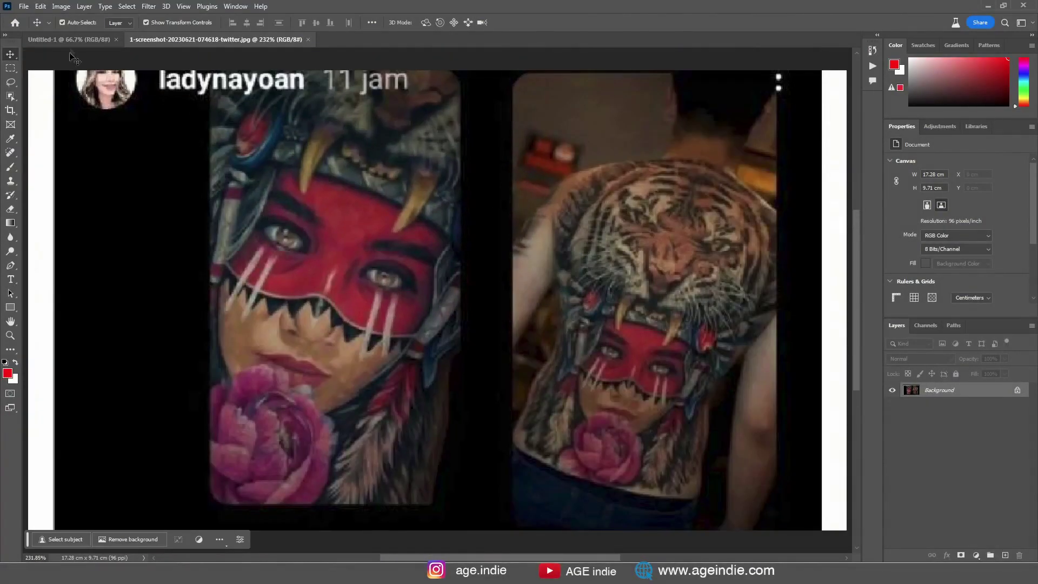
click(61, 6)
key(Escape)
text(ed)
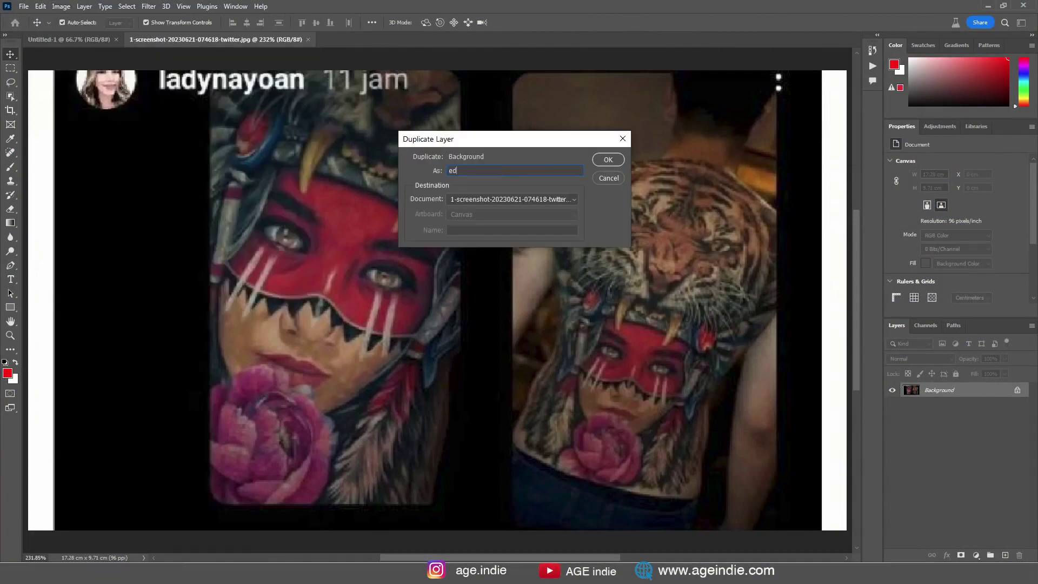
key(Return)
Apply Shadows/Highlights with a slightly reduced shadow amount.
click(61, 6)
mouse_move(81, 38)
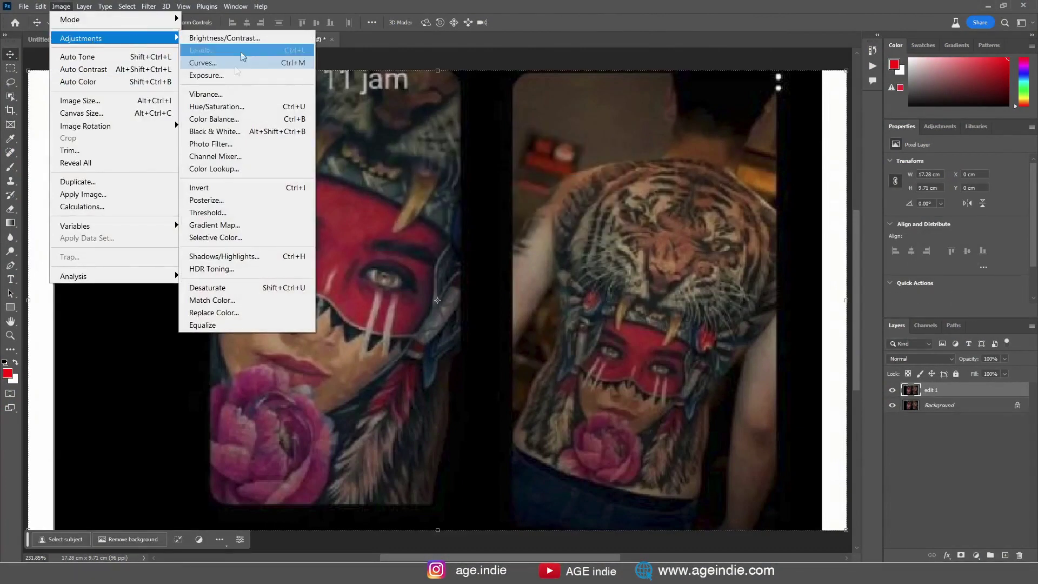
click(255, 257)
drag(477, 133, 864, 323)
mouse_move(862, 358)
mouse_down()
mouse_move(853, 358)
mouse_move(863, 362)
mouse_up()
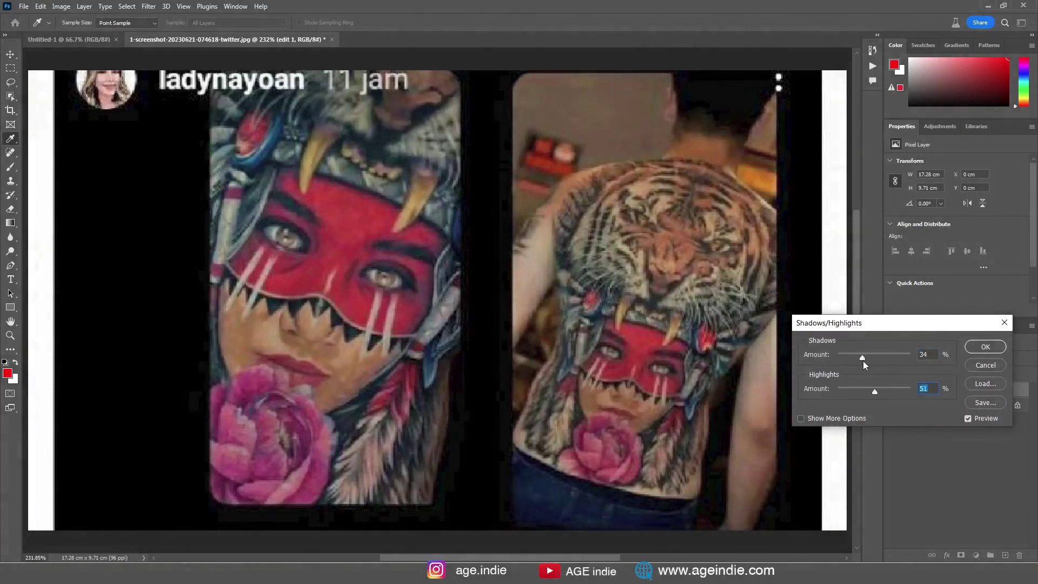
click(986, 347)
Apply Levels with black point 27, gamma 1.12 and white point 212.
click(61, 6)
click(216, 44)
mouse_move(459, 109)
mouse_down()
mouse_move(752, 320)
mouse_move(888, 332)
mouse_up()
drag(981, 455, 958, 461)
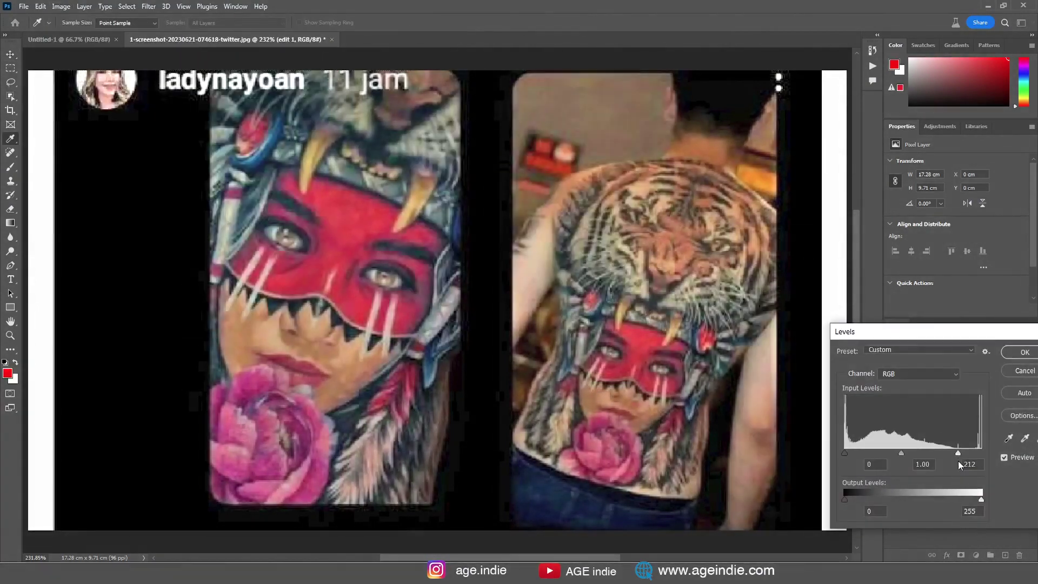
drag(845, 453, 905, 456)
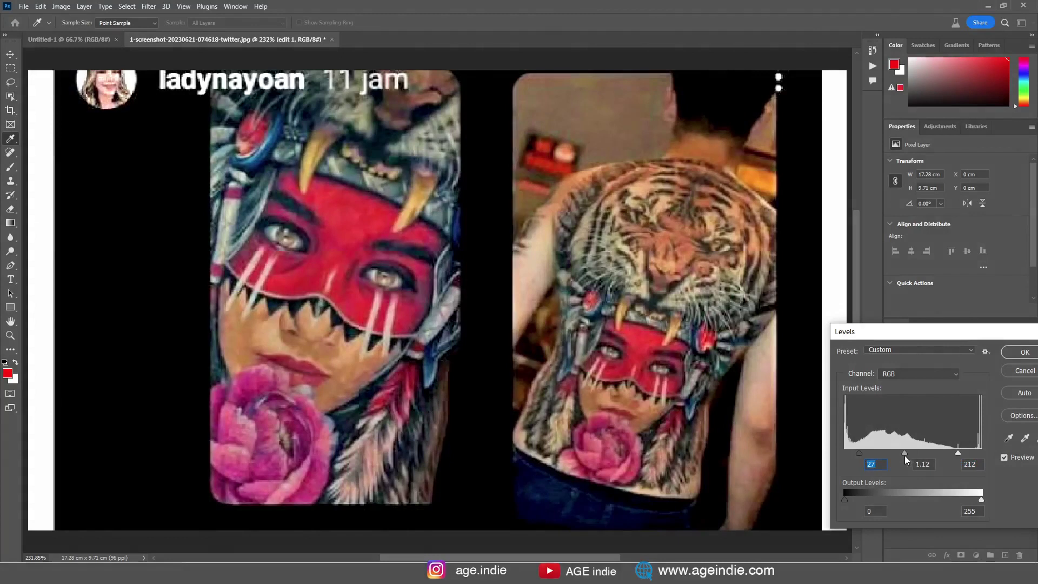
click(1025, 352)
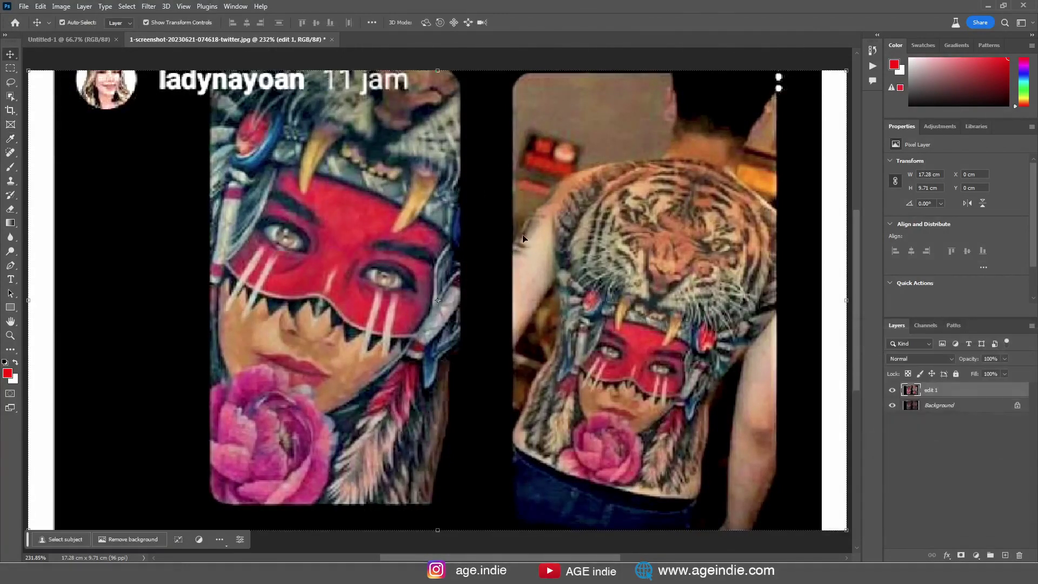
Apply Smart Sharpen to the image.
click(149, 7)
click(336, 280)
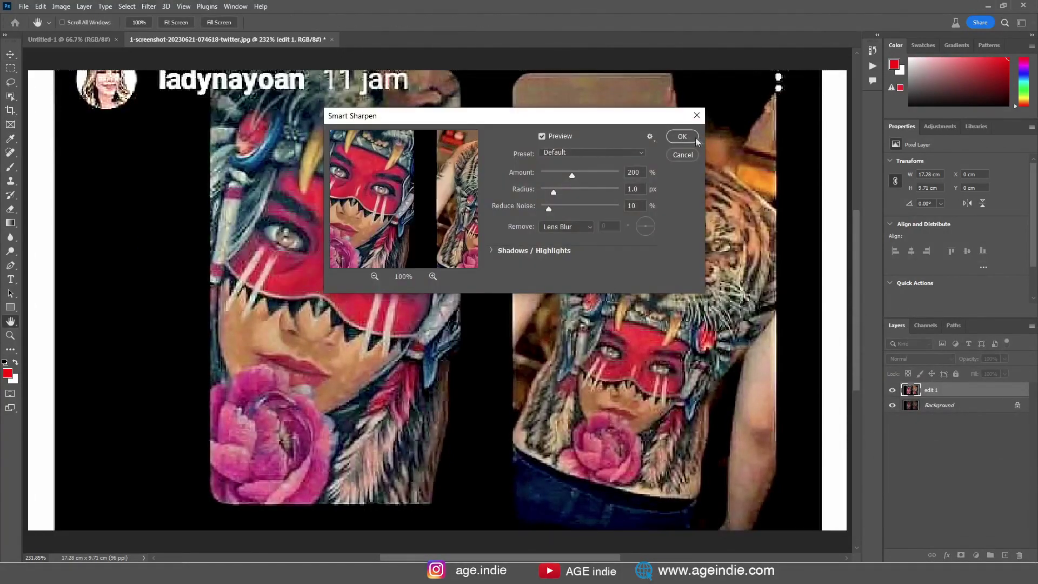
click(682, 137)
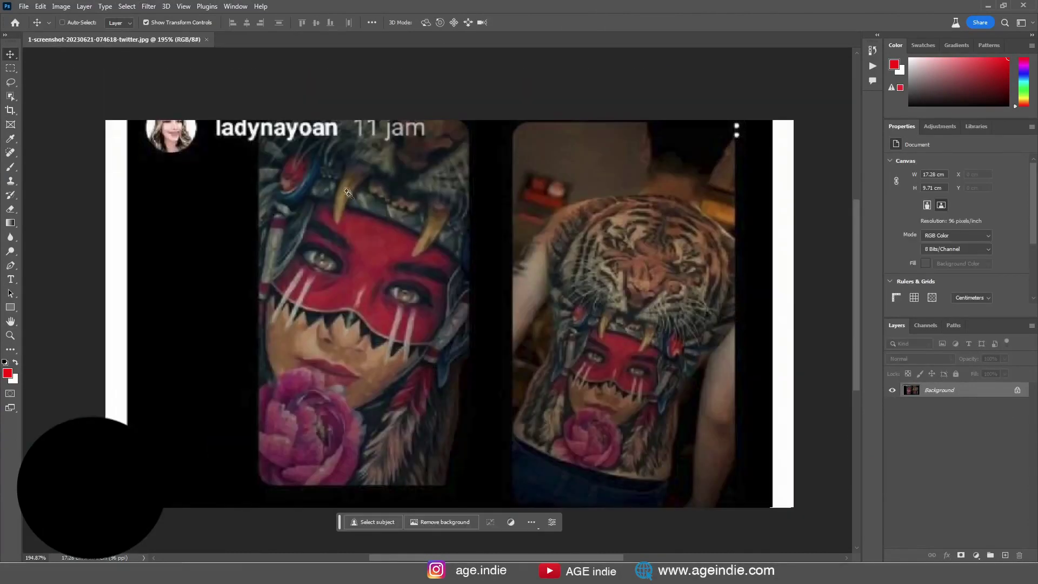
Lasso the tiger and masked-woman back tattoo and copy it onto Layer 1 with Ctrl+J.
drag(236, 120, 411, 295)
drag(480, 379, 480, 380)
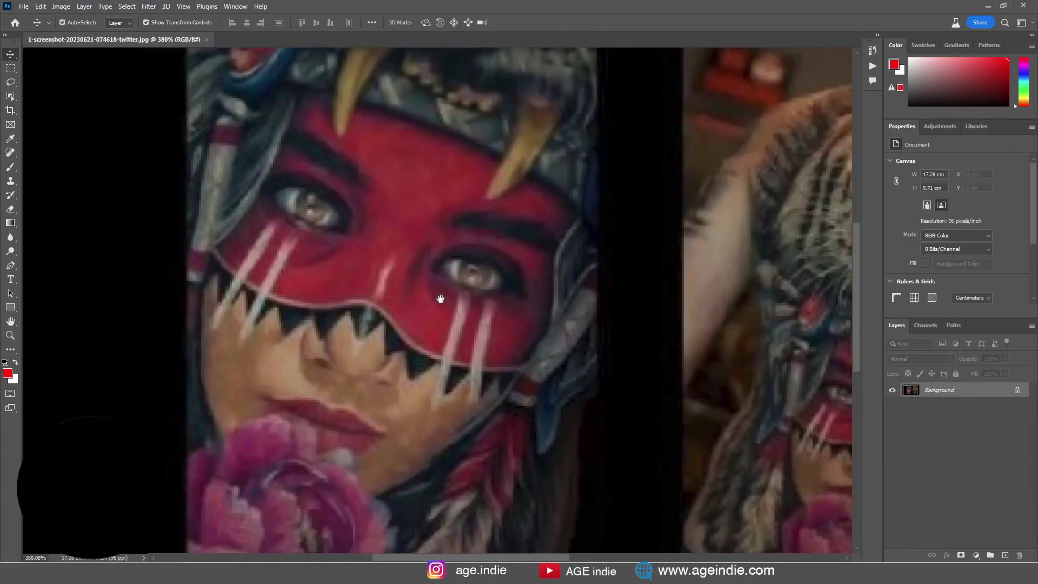
scroll(685, 231, down, 3)
scroll(665, 270, down, 2)
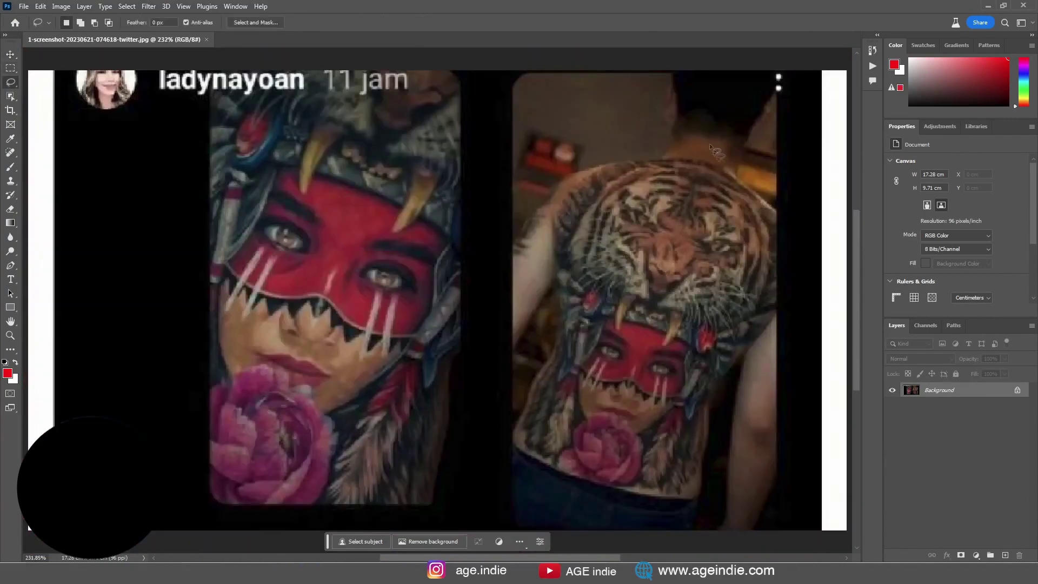
drag(757, 178, 682, 150)
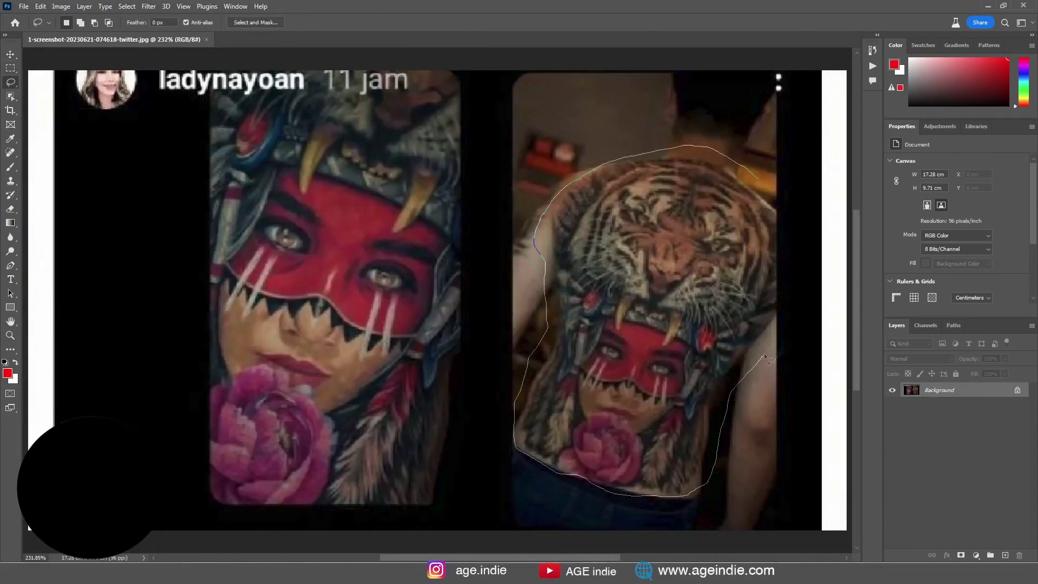
drag(764, 356, 792, 280)
key(ctrl+j)
Hide Background and move the cut-out tattoo to the canvas centre, keeping it upright.
click(892, 405)
key(ctrl+0)
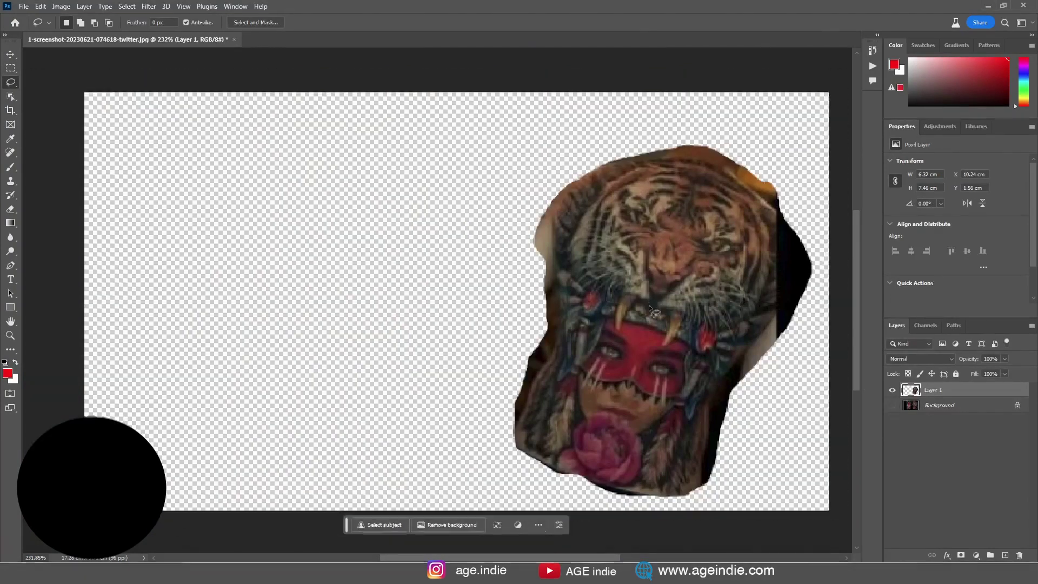
mouse_move(683, 246)
mouse_down()
mouse_move(547, 222)
mouse_move(517, 243)
mouse_up()
drag(608, 443, 643, 408)
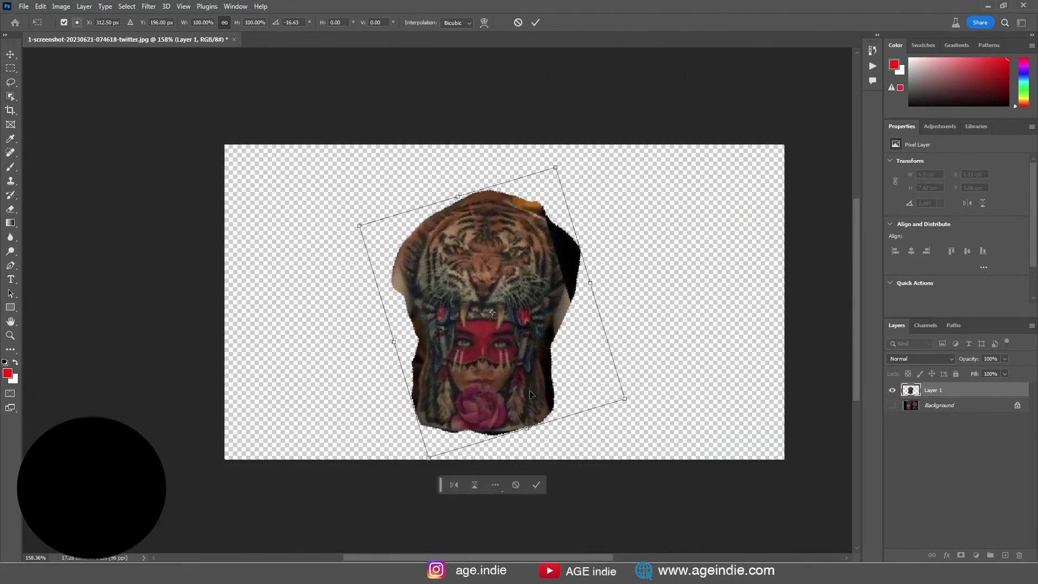
key(Escape)
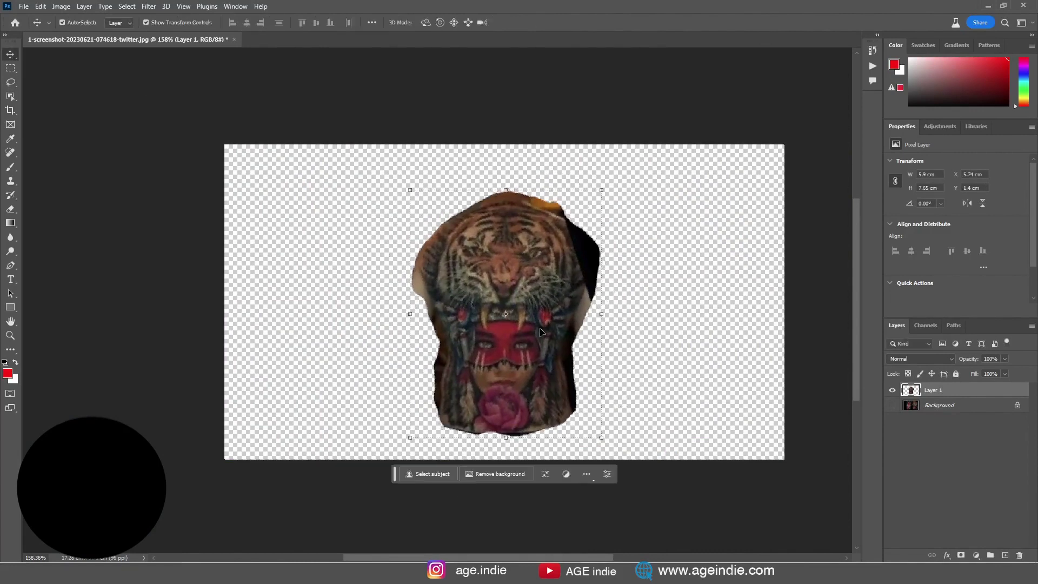
drag(541, 332, 542, 320)
Apply Shadows/Highlights to the tattoo with Shadows at 21%.
drag(511, 142, 745, 159)
drag(708, 188, 699, 192)
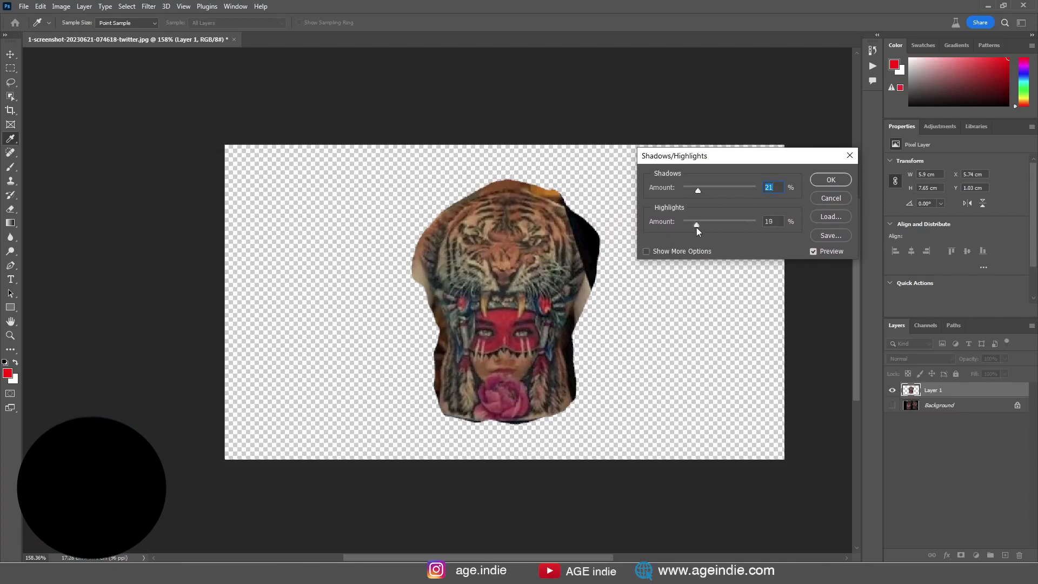
click(831, 180)
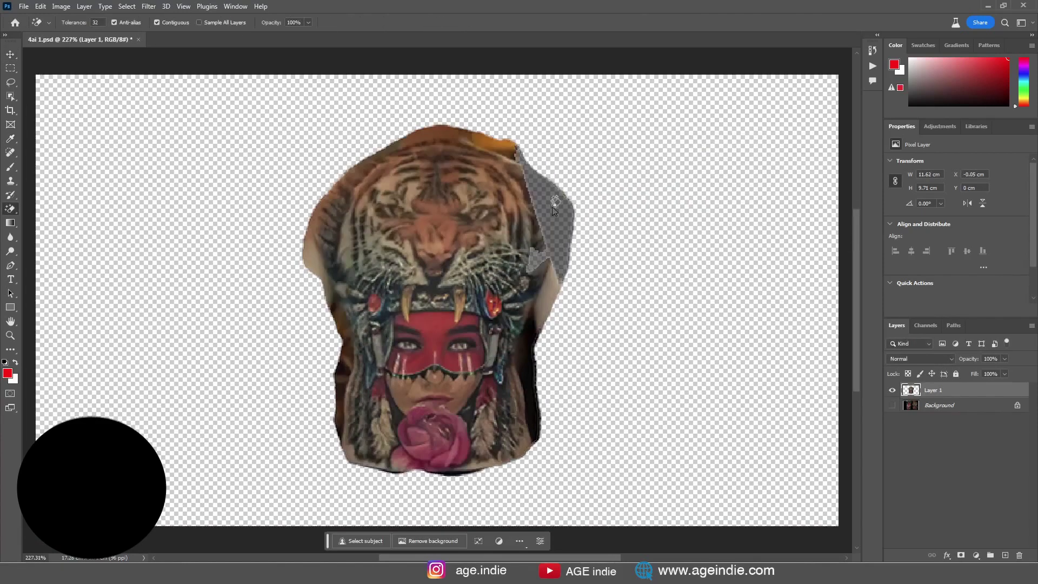
Lasso the empty areas above and right of the figure and Generative Fill each.
click(10, 86)
drag(312, 76, 236, 182)
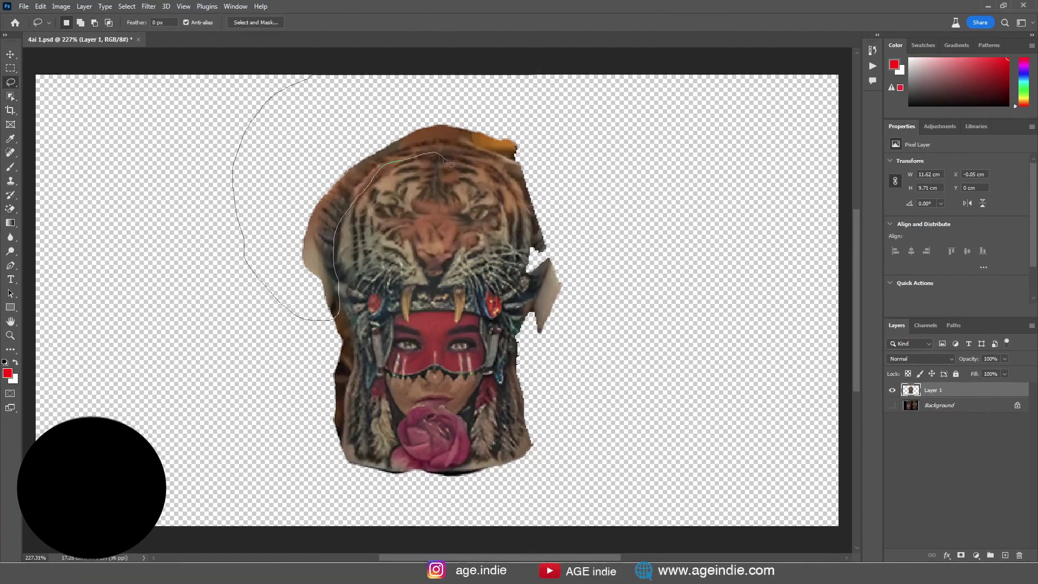
drag(481, 52, 481, 52)
click(509, 349)
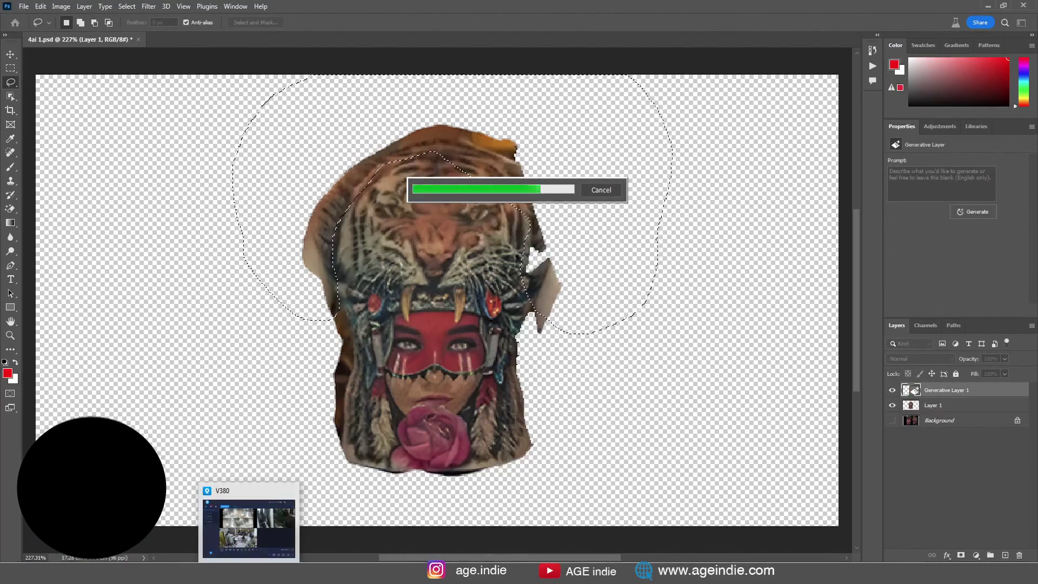
drag(535, 273, 477, 493)
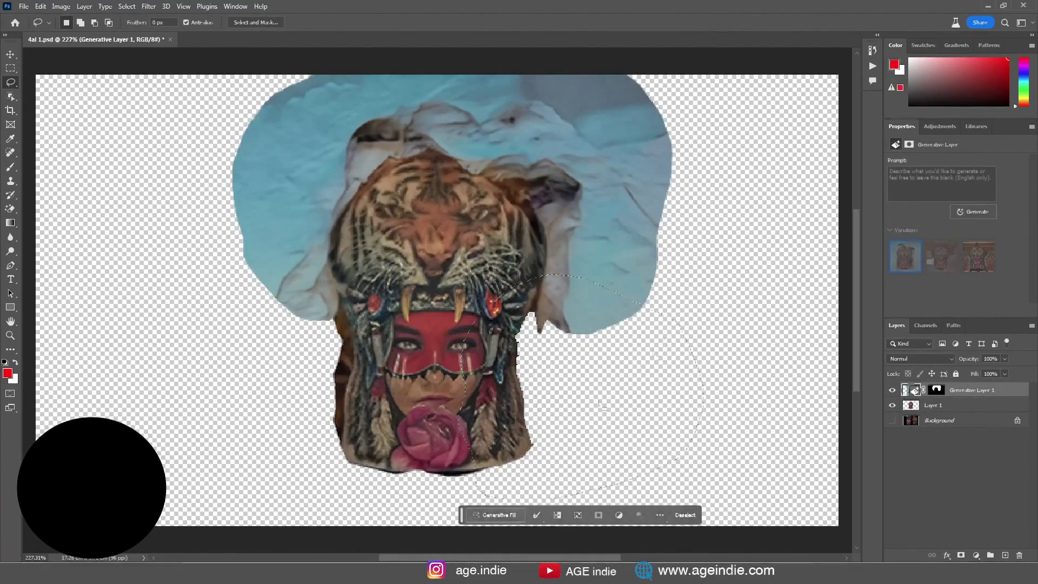
click(642, 514)
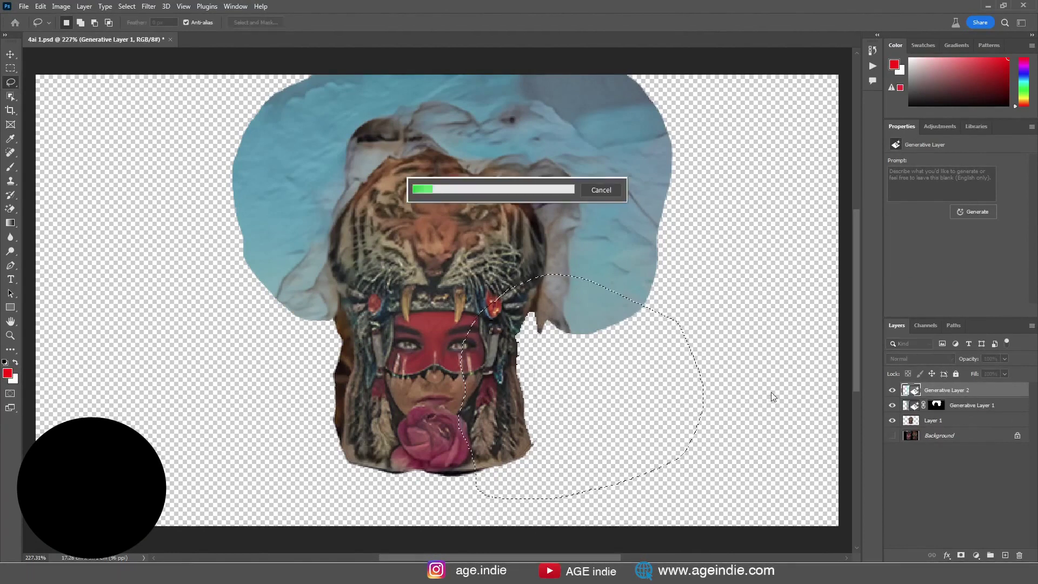
Generative Fill the area left of the headdress, then hide Generative Layer 1.
drag(373, 307, 185, 349)
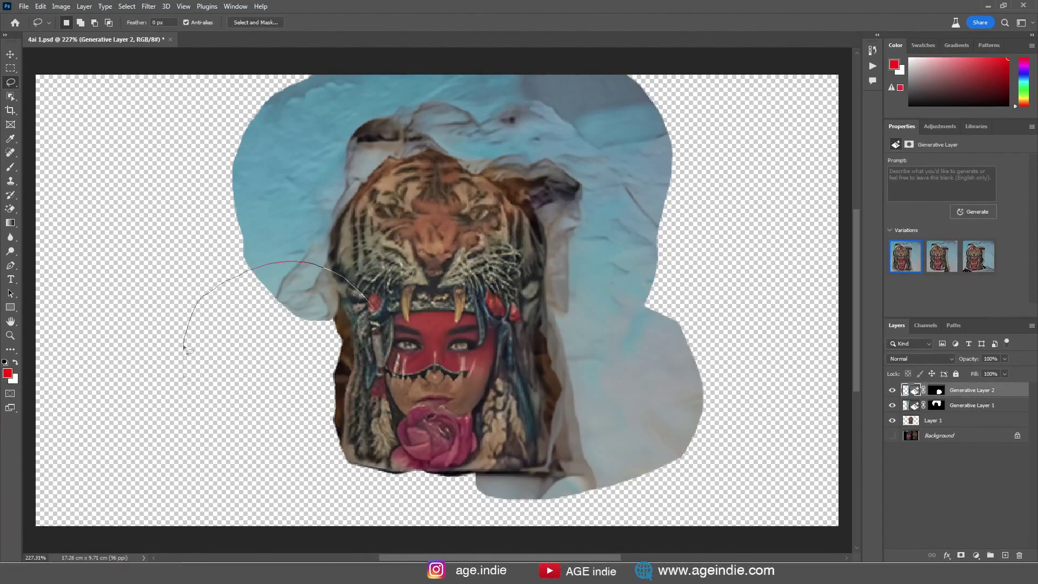
drag(375, 399, 379, 411)
click(338, 531)
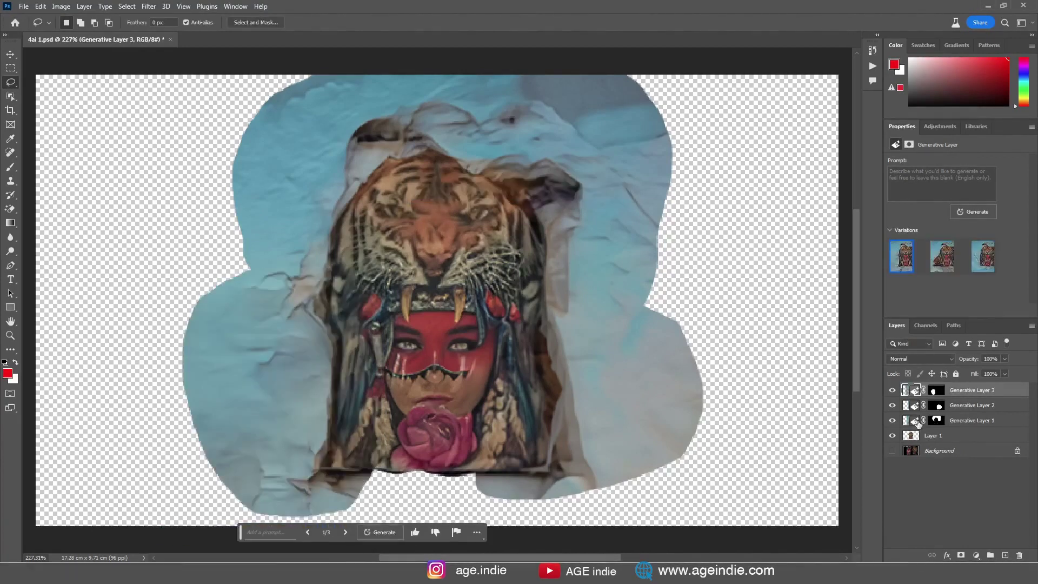
click(972, 421)
click(893, 420)
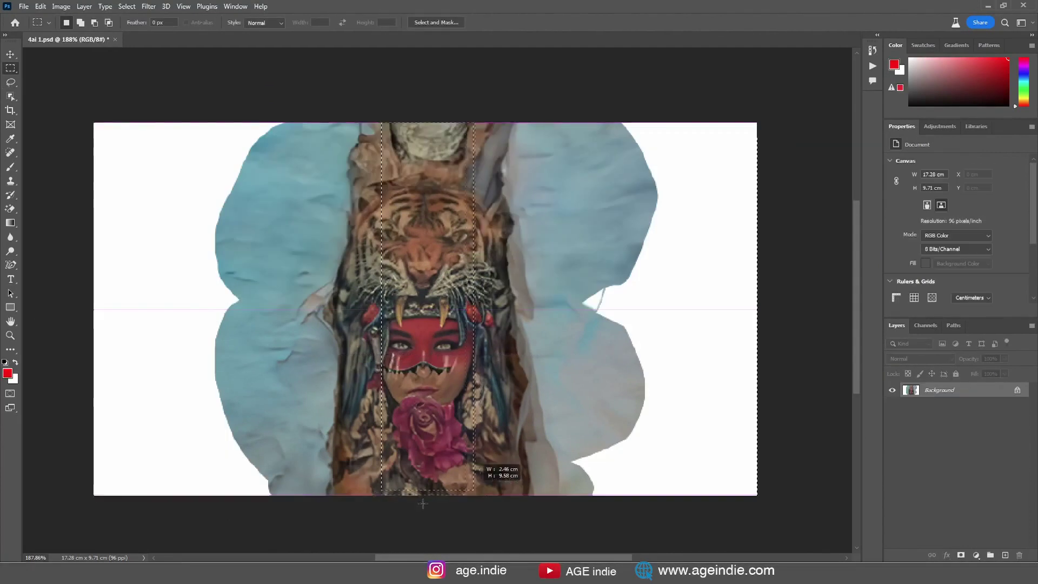
Generate a background texture across the whole canvas, then regenerate the marquee-selected lower area.
click(153, 510)
click(483, 508)
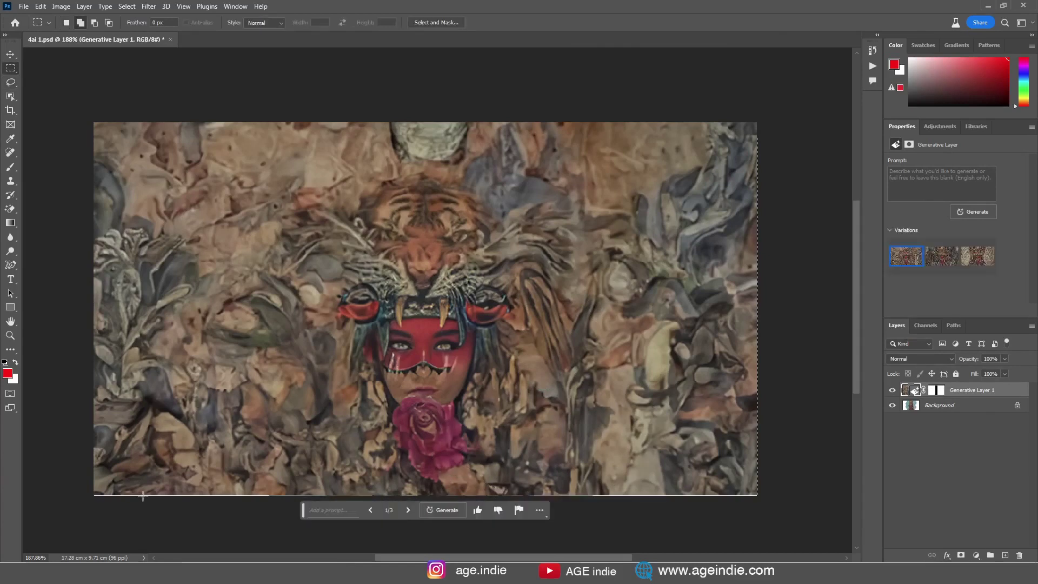
drag(173, 403, 696, 494)
click(348, 510)
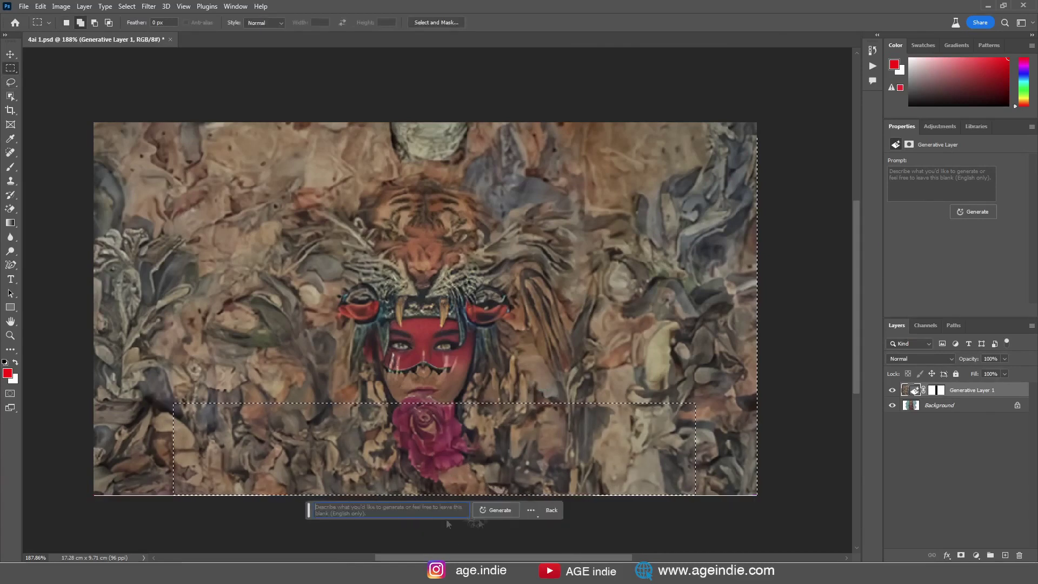
click(497, 510)
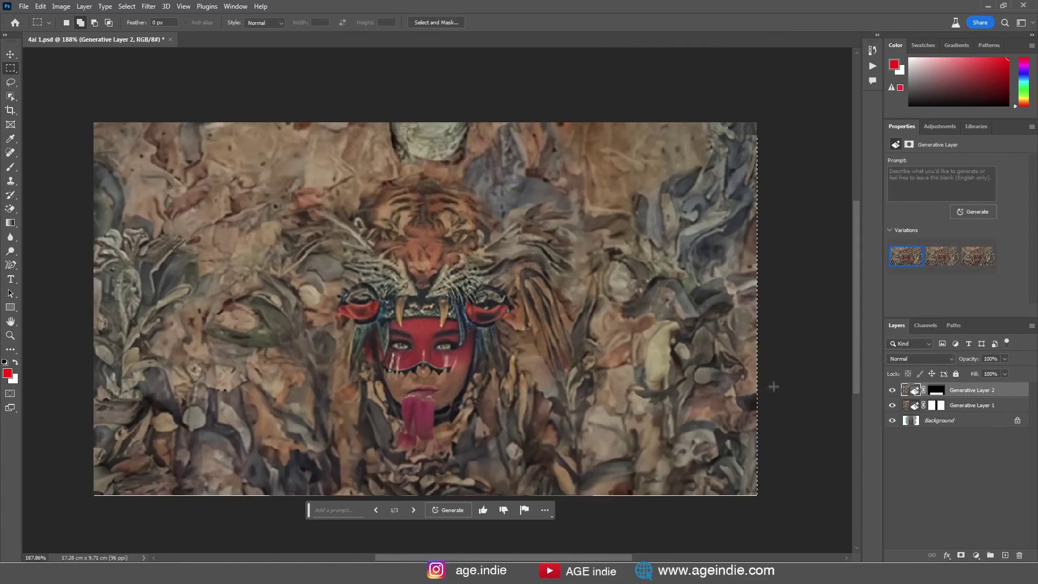
Compare the rose variations, generate more, and pick the second of six.
click(940, 258)
click(985, 260)
text(more rose)
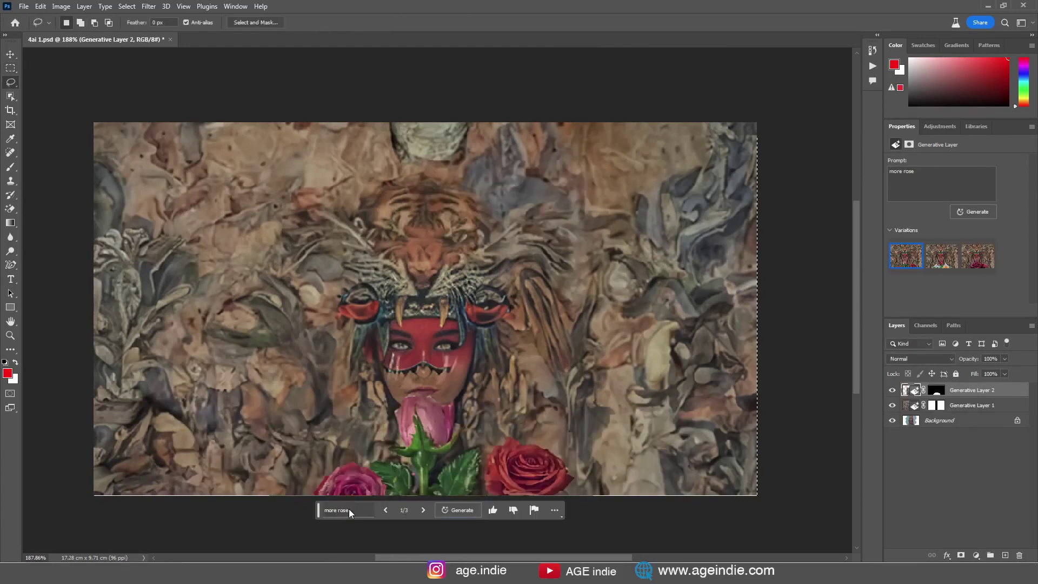
click(942, 256)
click(908, 263)
click(964, 269)
click(977, 213)
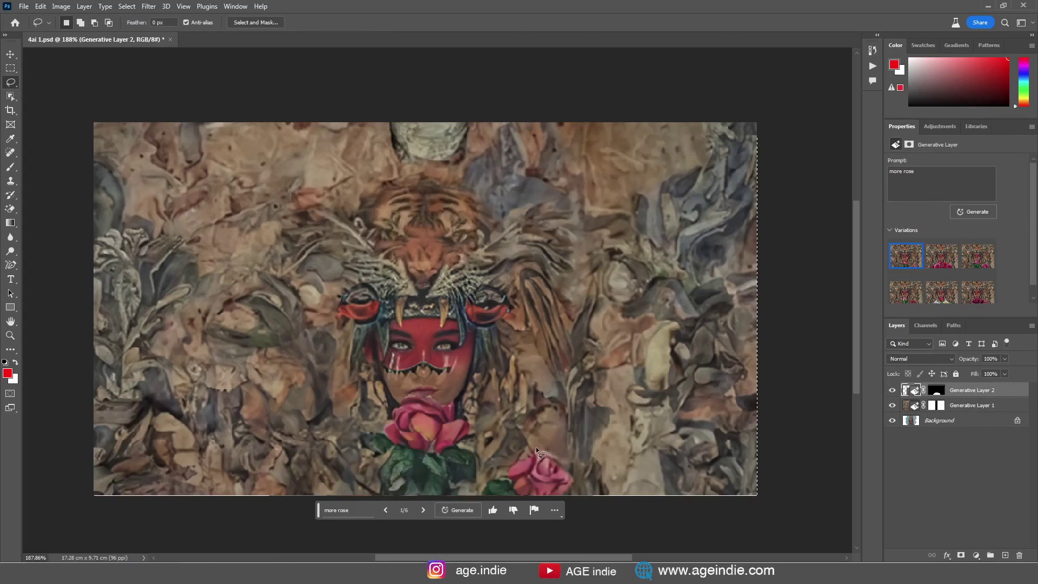
click(942, 265)
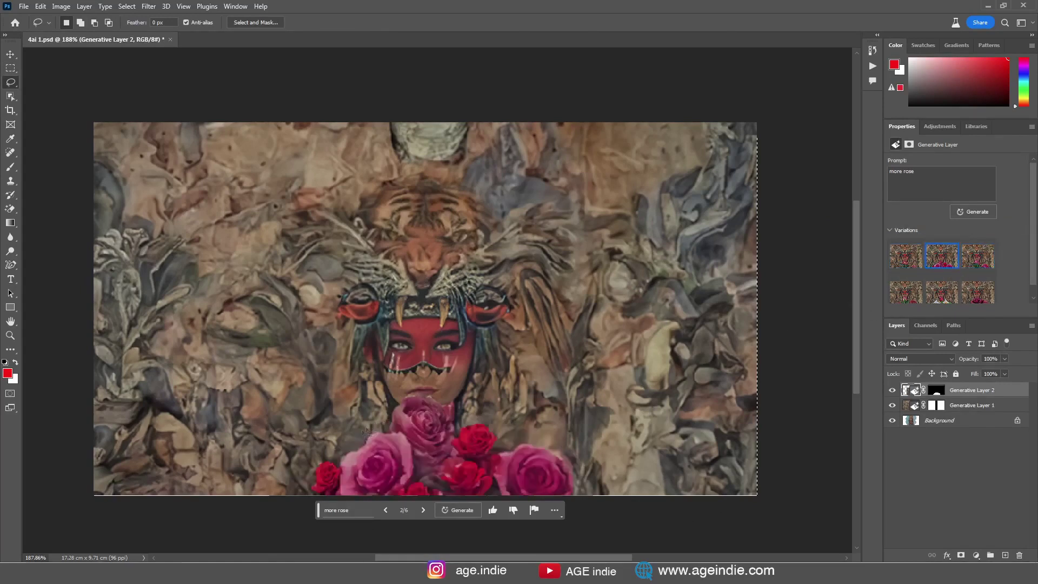
Lasso the area left of the roses and generate more roses with prompt 'more rose'.
drag(394, 420, 295, 437)
drag(319, 512, 327, 508)
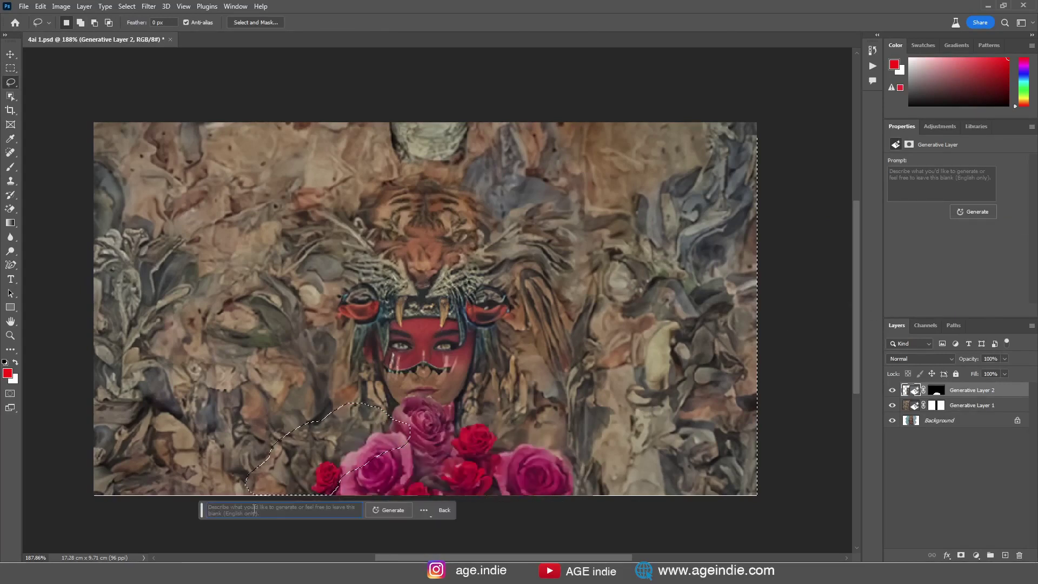
text(more rose)
key(Return)
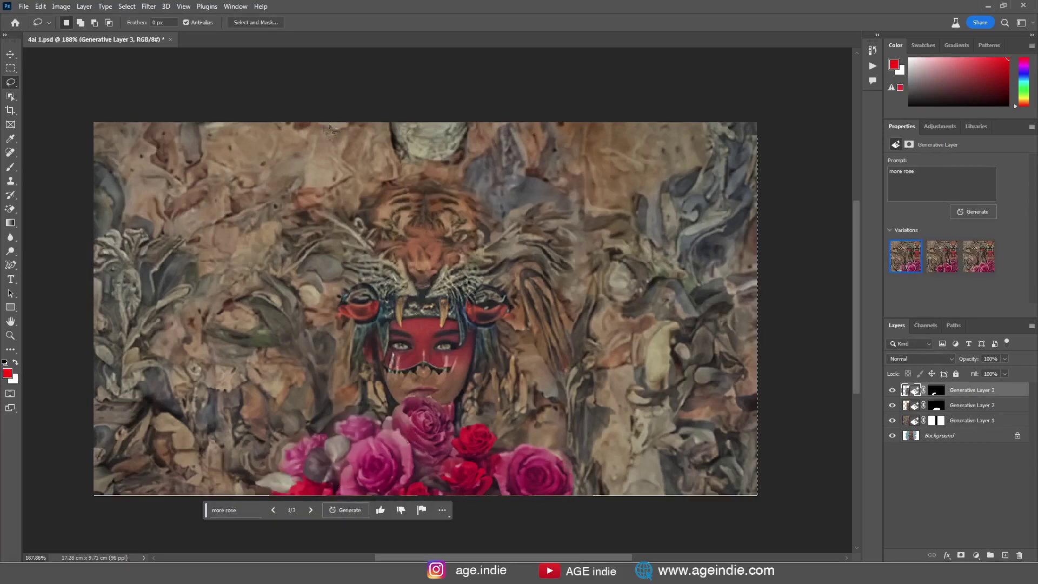
Generate tigers across the top around the headdress, choosing the second of six variations.
drag(335, 123, 349, 280)
drag(717, 241, 682, 124)
text(tiger texture)
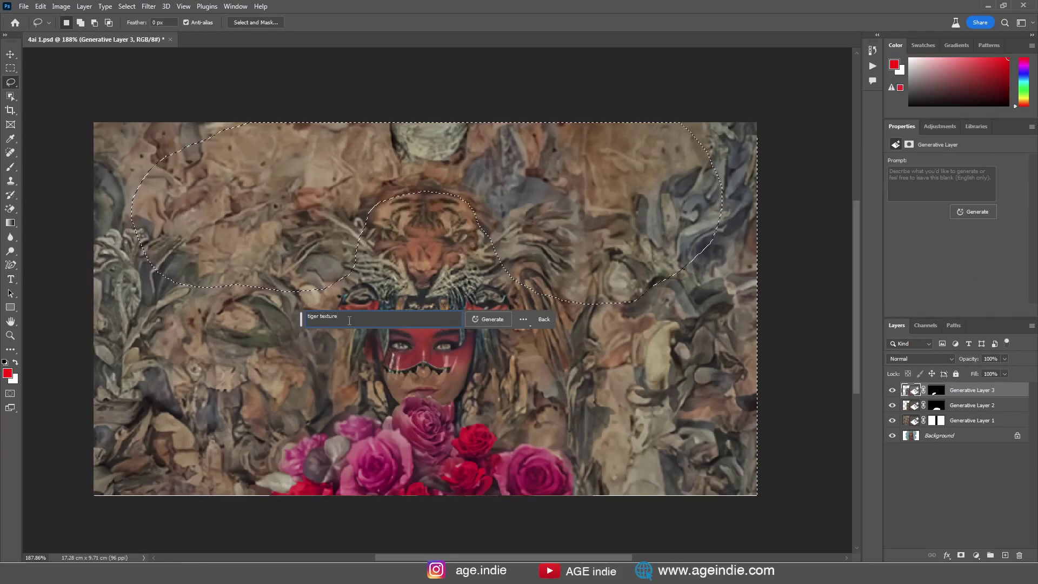
key(Return)
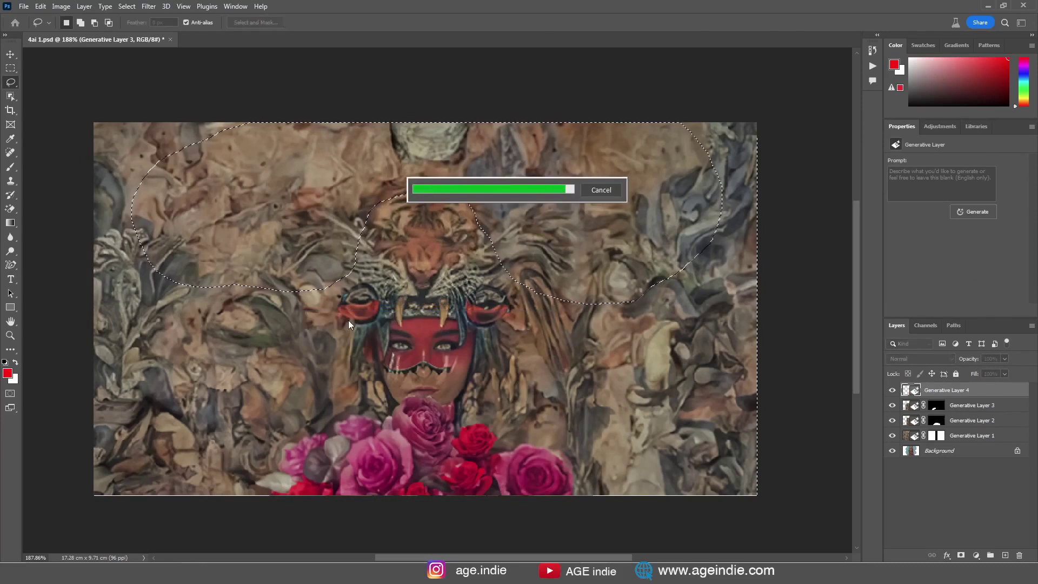
click(977, 256)
click(984, 212)
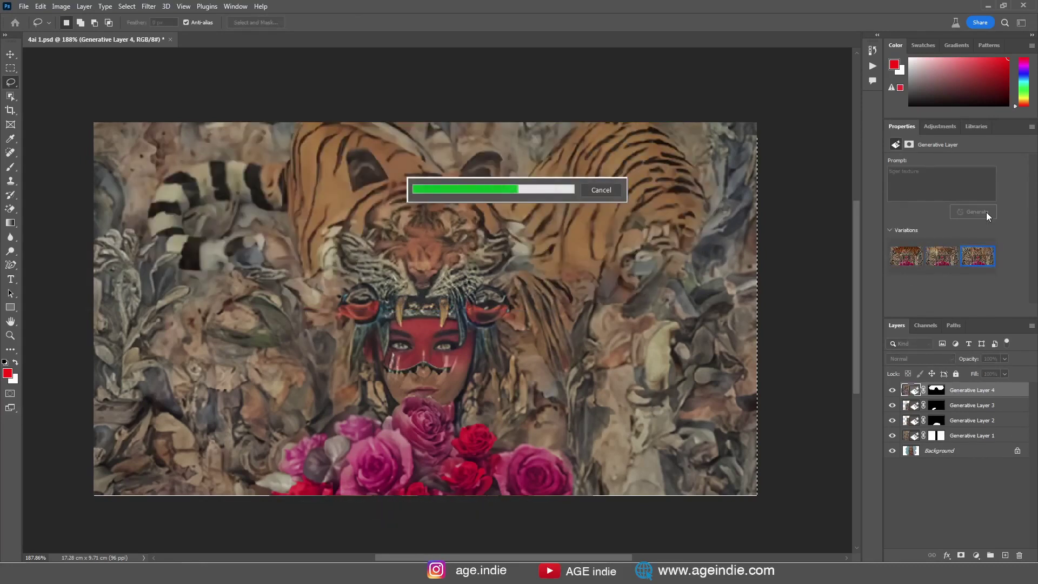
click(945, 258)
Generate a tiger at the upper right and new foliage in the right-centre area.
drag(614, 124, 630, 286)
click(616, 314)
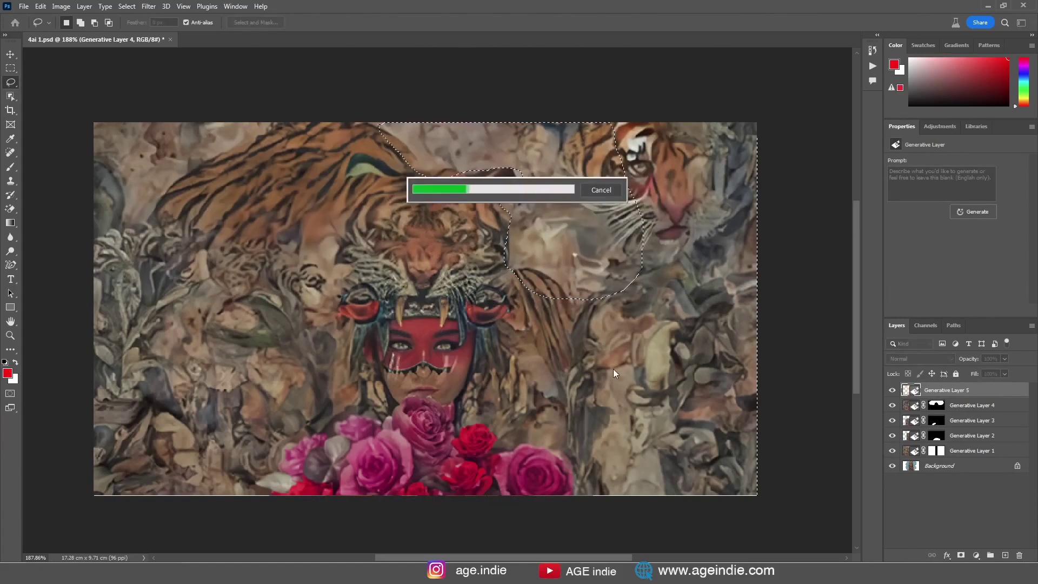
drag(668, 124, 657, 243)
click(784, 276)
drag(786, 391, 789, 430)
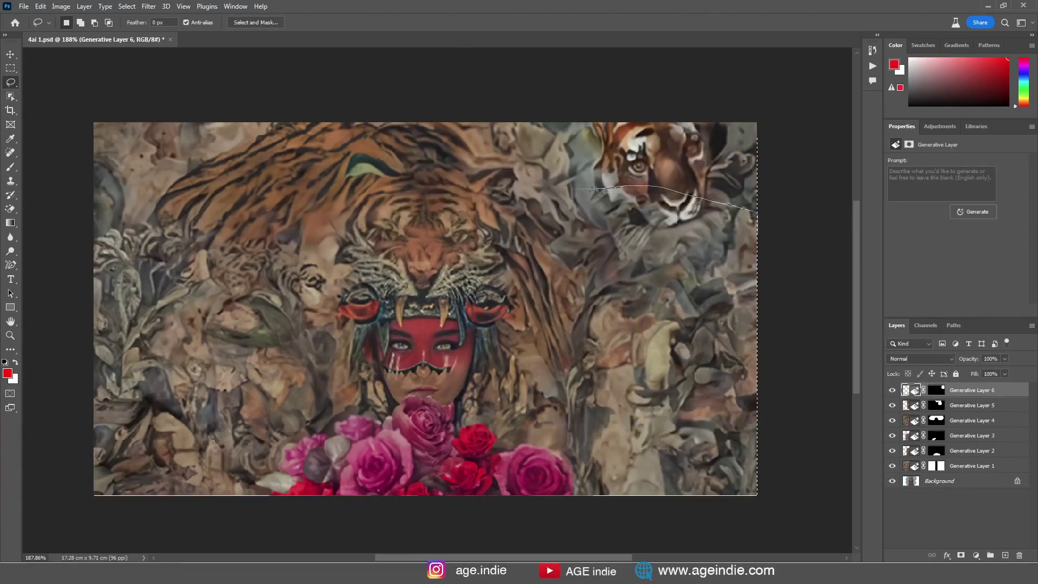
click(682, 440)
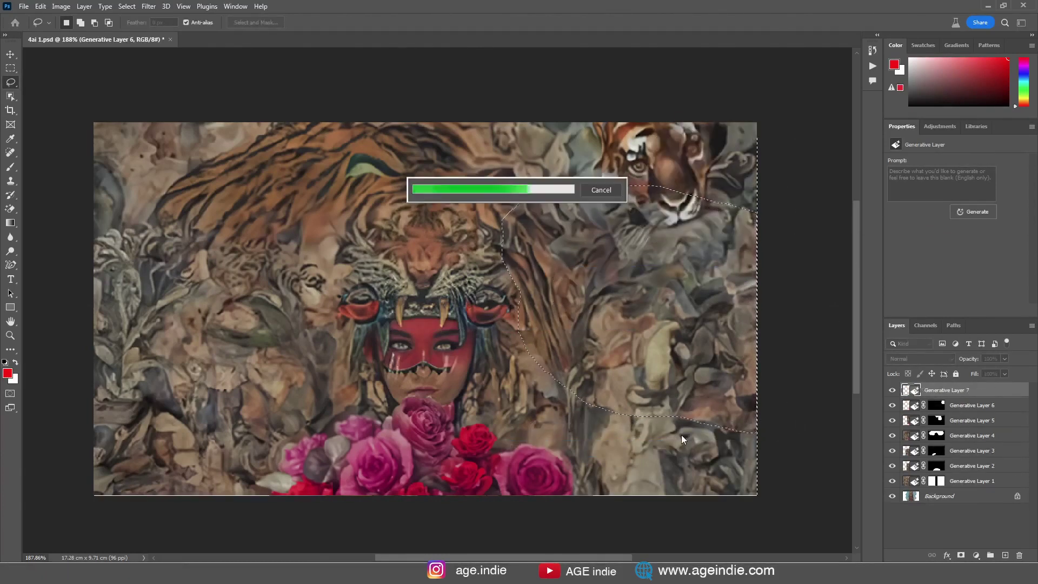
Generate foliage in the lower right beside the roses, settling on the third variation.
drag(768, 388, 530, 407)
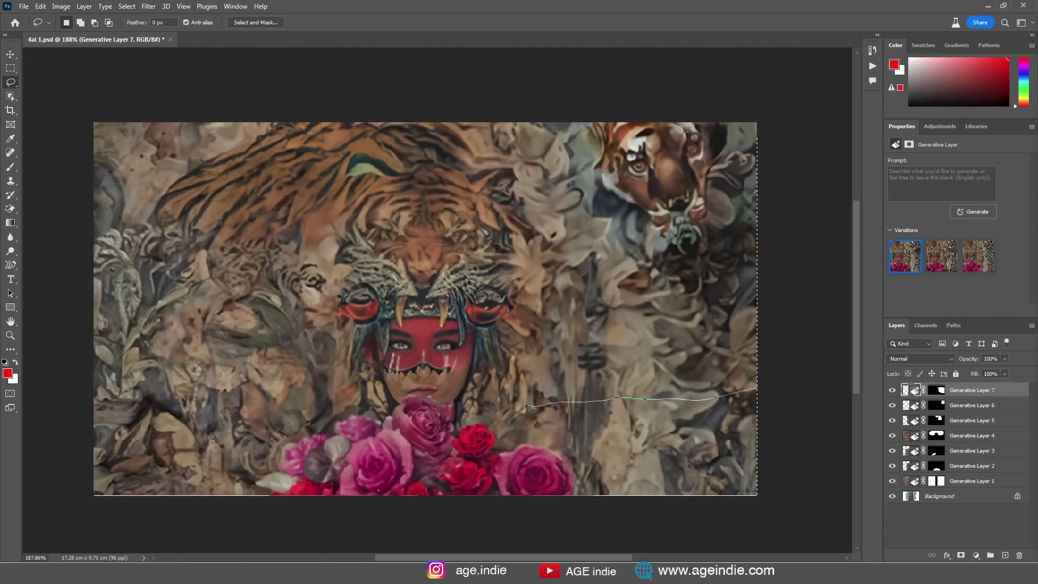
drag(468, 495, 476, 505)
click(660, 510)
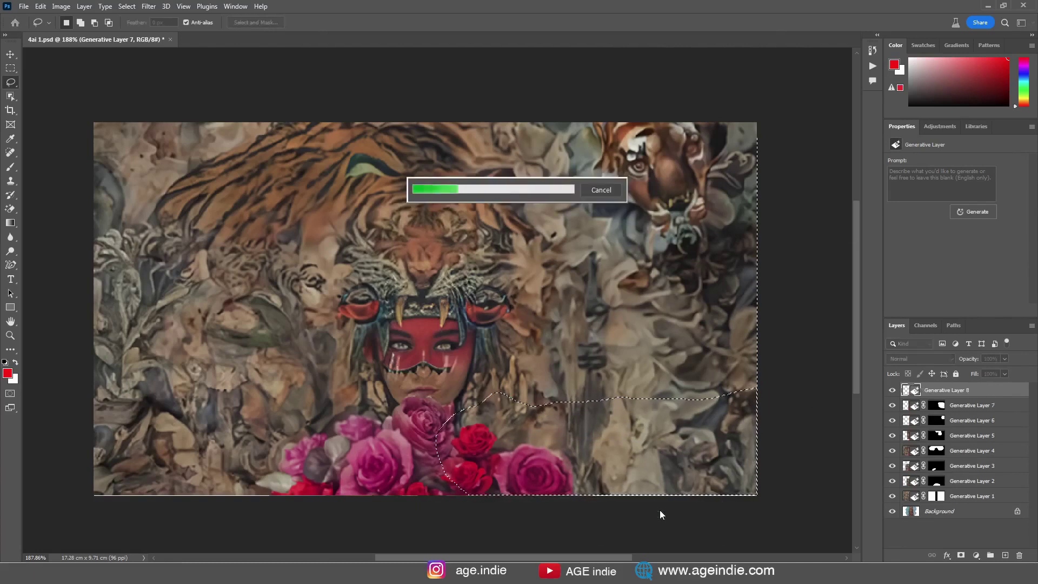
click(576, 510)
click(982, 212)
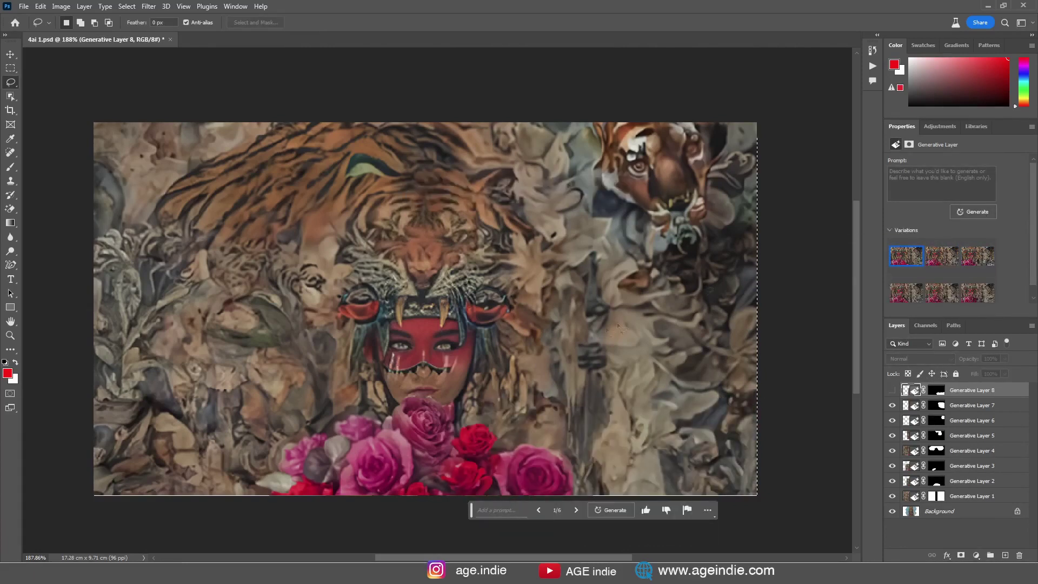
click(893, 390)
click(906, 256)
click(942, 256)
click(978, 255)
click(978, 294)
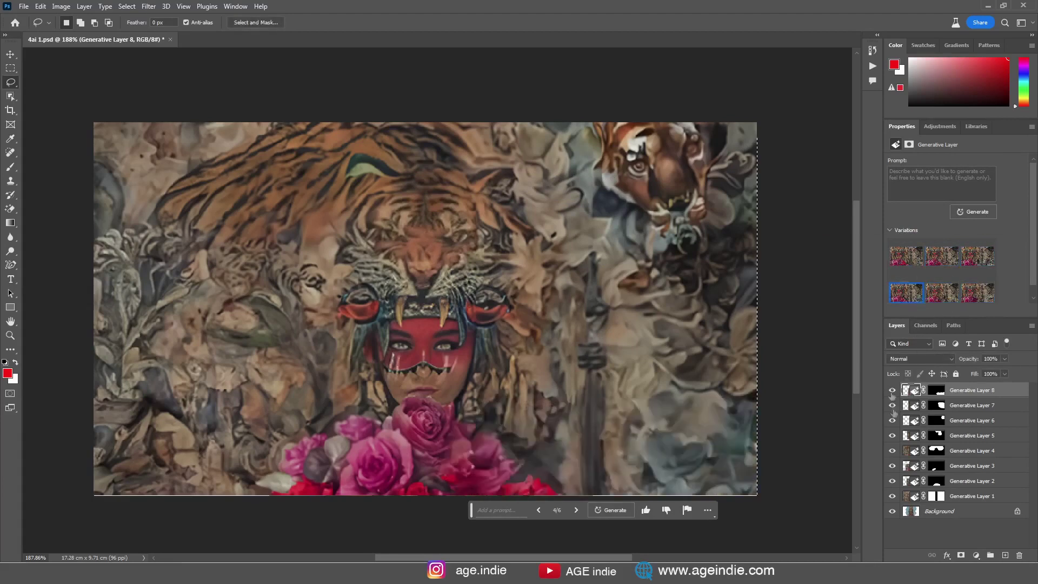
click(892, 390)
Generate new foliage to the right of the face and preview its second variation.
drag(547, 245, 595, 252)
click(669, 463)
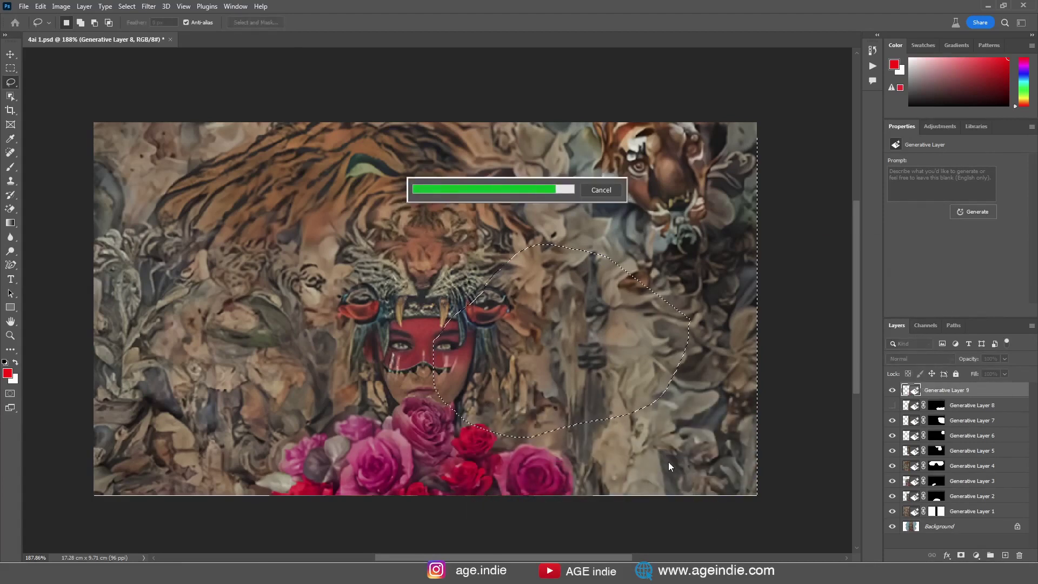
click(937, 264)
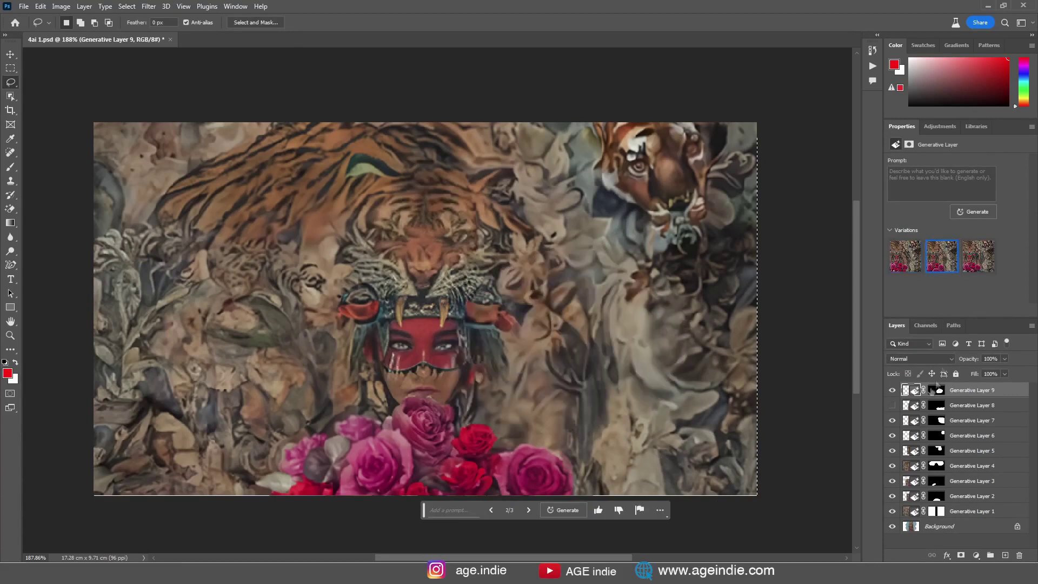
Flatten the image and generate new texture to the left of the face.
click(84, 6)
click(103, 516)
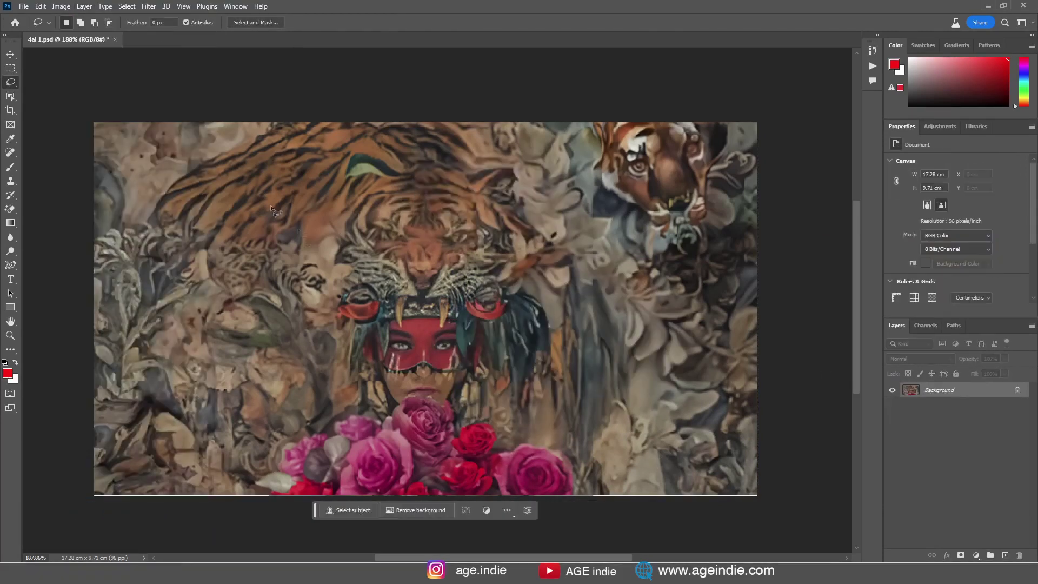
drag(273, 210, 255, 222)
click(417, 442)
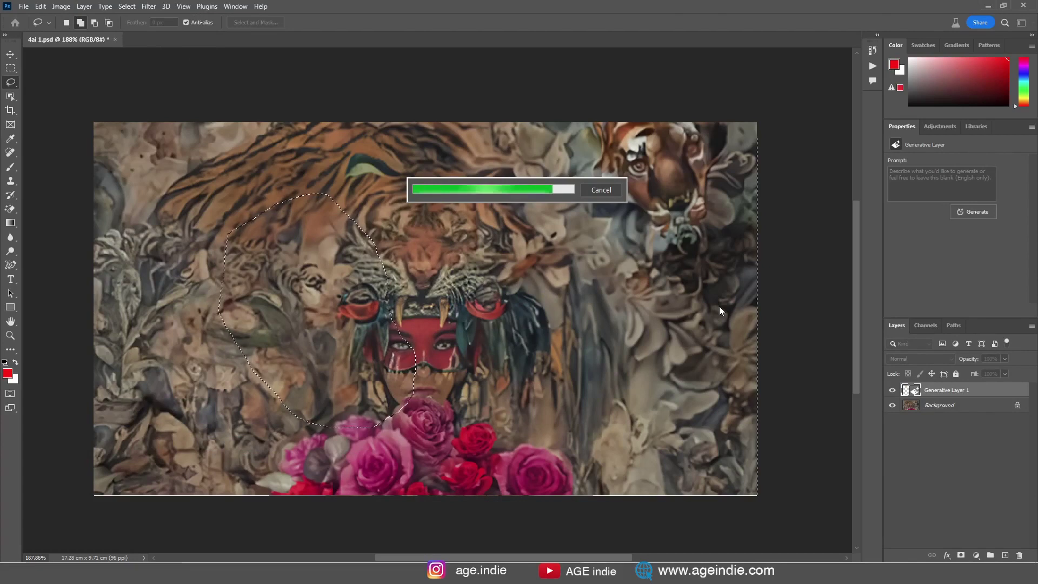
Flatten again and generate fill on both sides of the face.
click(84, 6)
click(103, 518)
click(130, 461)
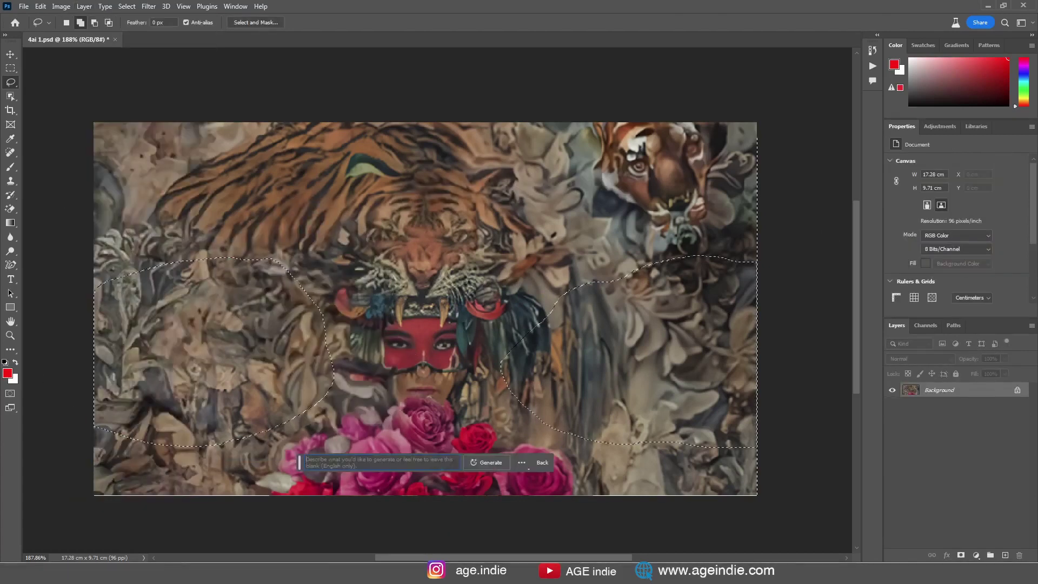
click(486, 459)
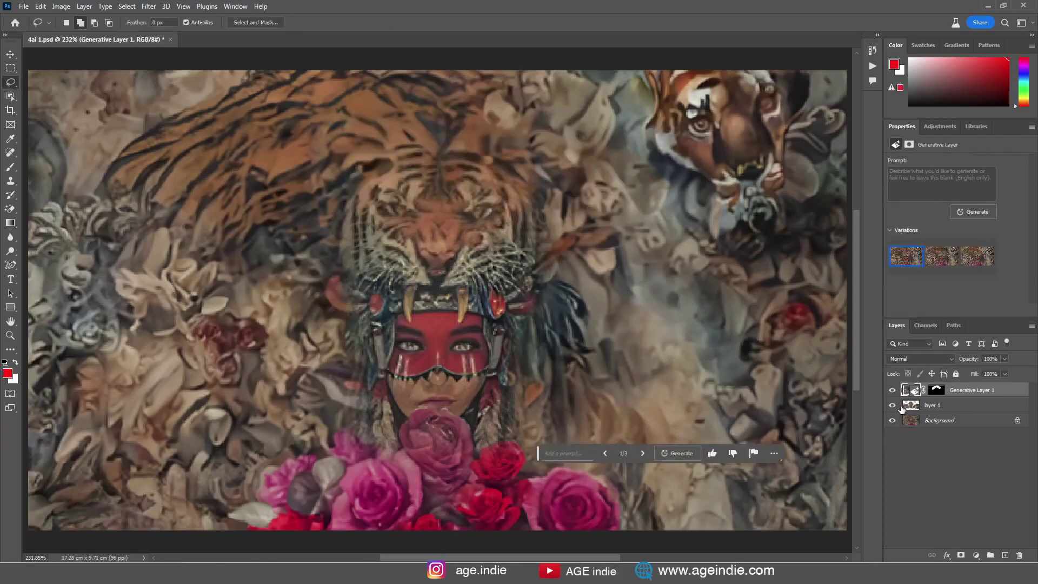
drag(317, 302, 490, 490)
Lasso the area right of the face and generate new foliage there.
drag(800, 238, 695, 190)
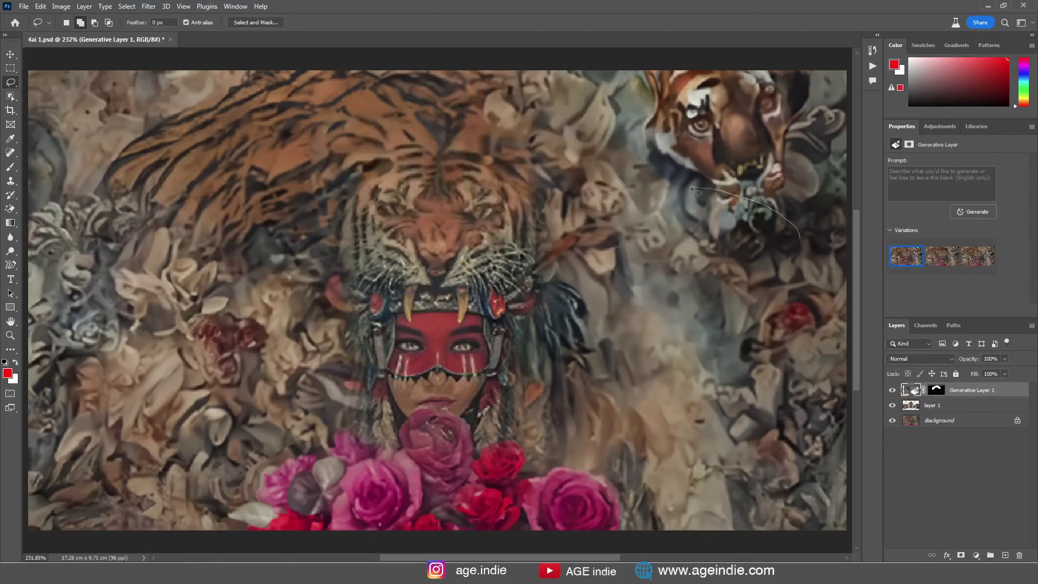
drag(537, 354, 805, 408)
click(565, 470)
click(718, 469)
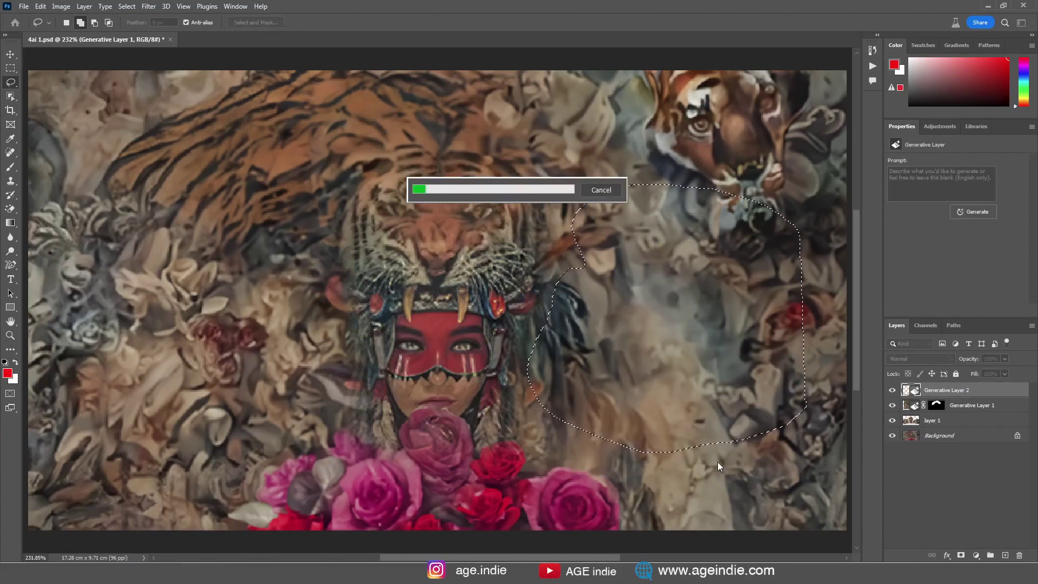
Regenerate the texture around the upper-right tiger and preview its second variation.
drag(827, 238, 489, 135)
click(768, 299)
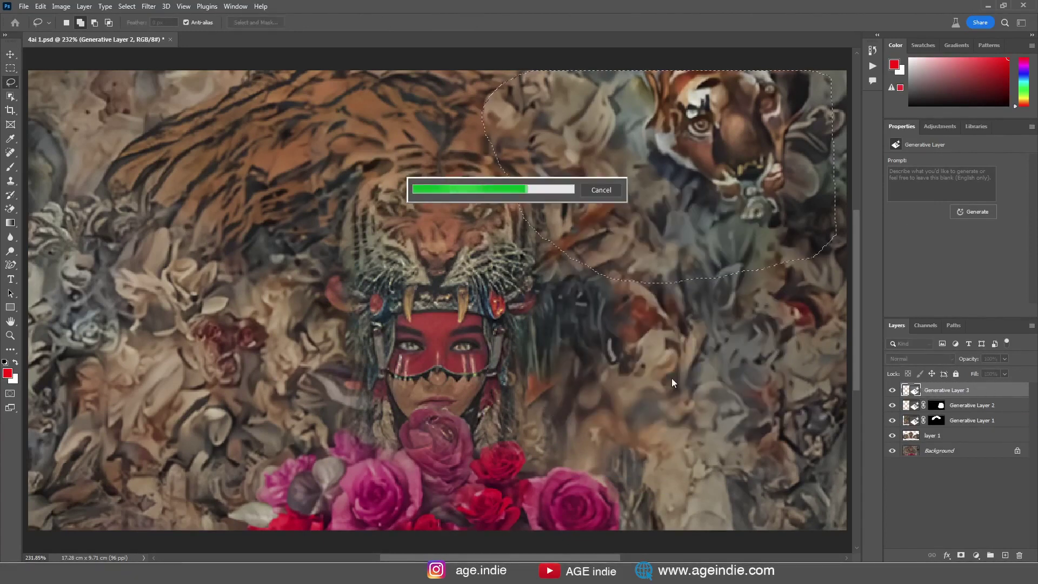
click(938, 262)
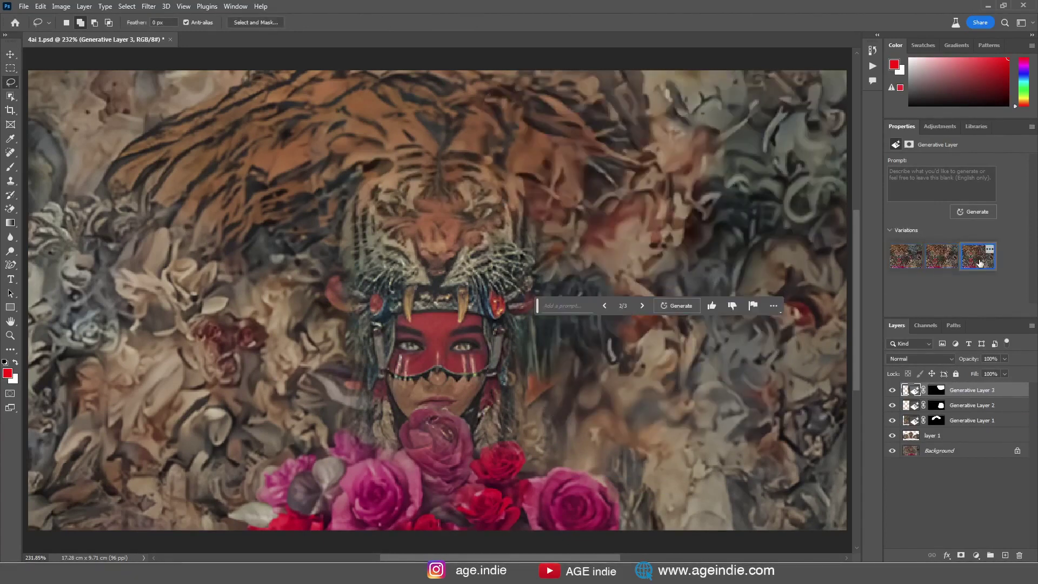
click(11, 54)
click(593, 226)
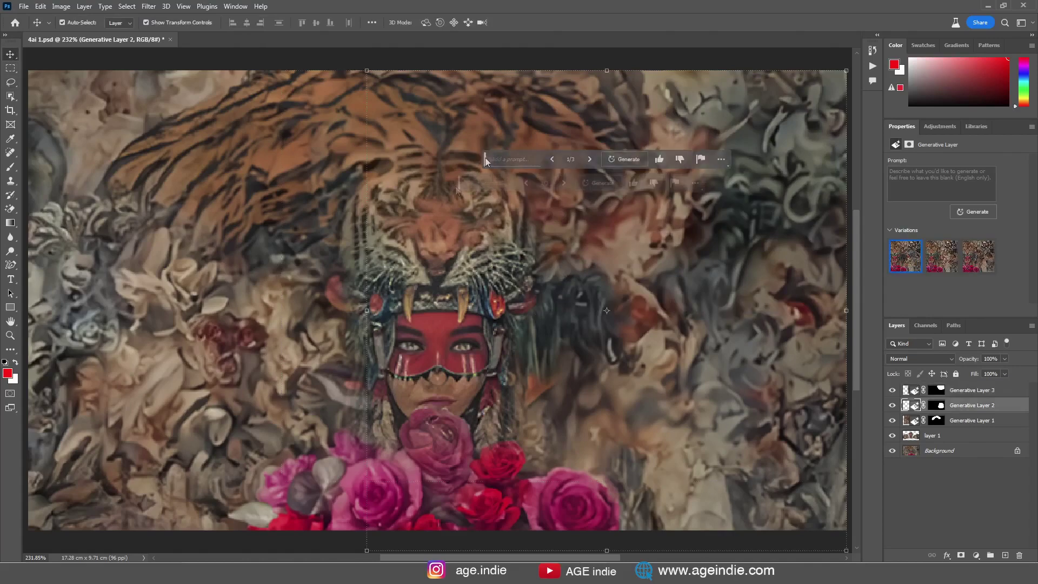